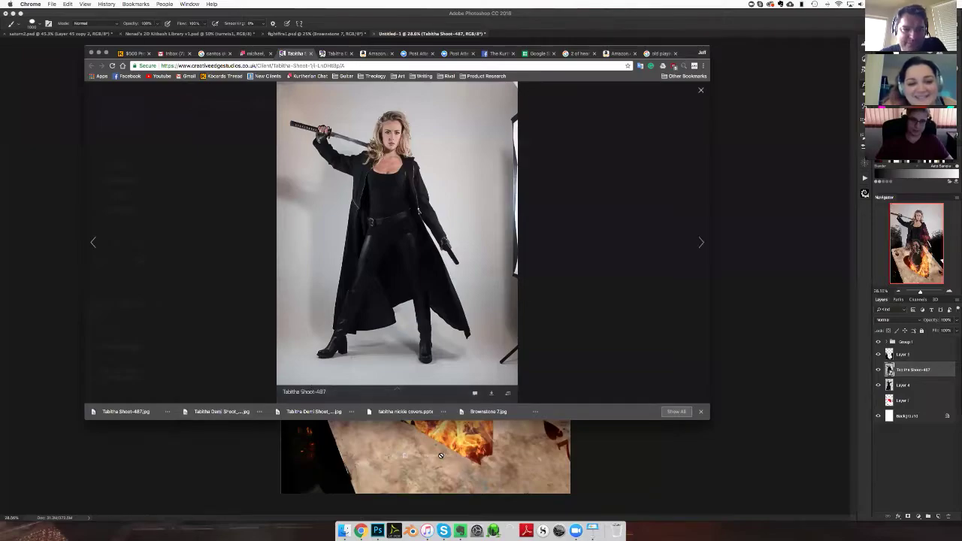
Step: Drop the brunette photo onto the cover, scale it up and shift it, then cancel the placement
drag(441, 455, 391, 361)
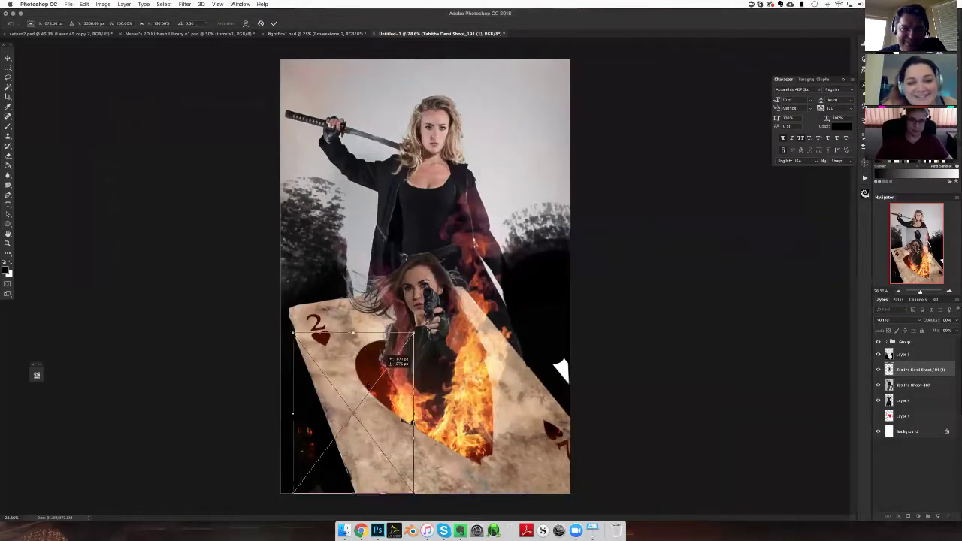
drag(412, 335, 604, 71)
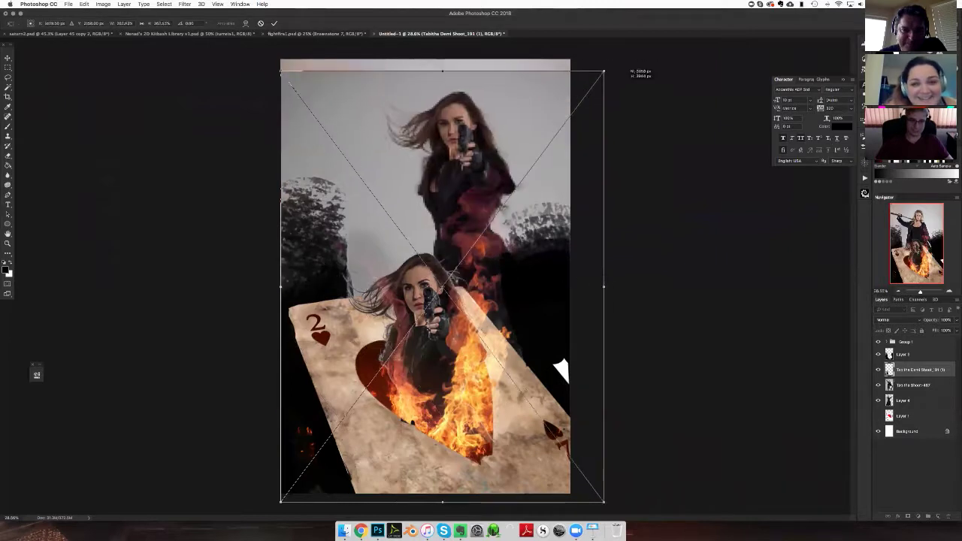
drag(481, 180, 457, 203)
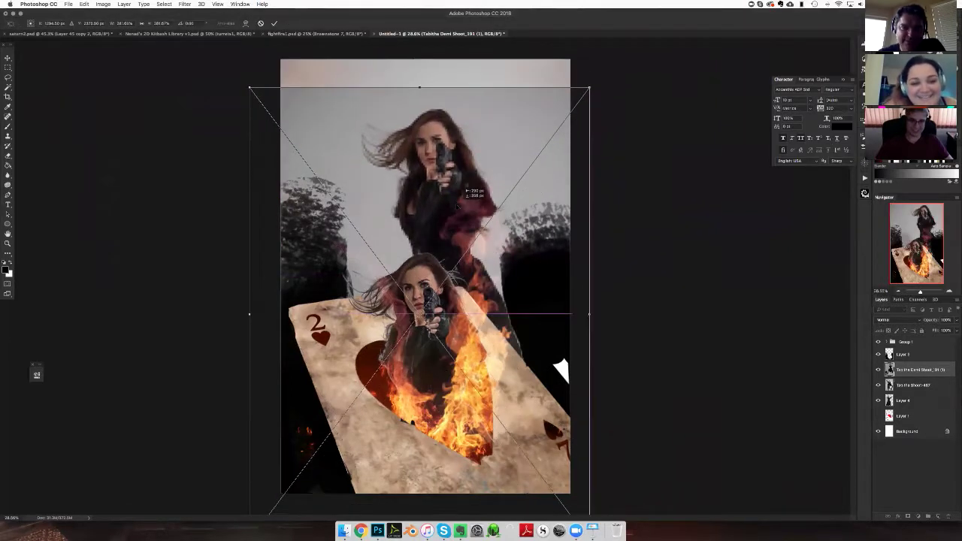
key(Escape)
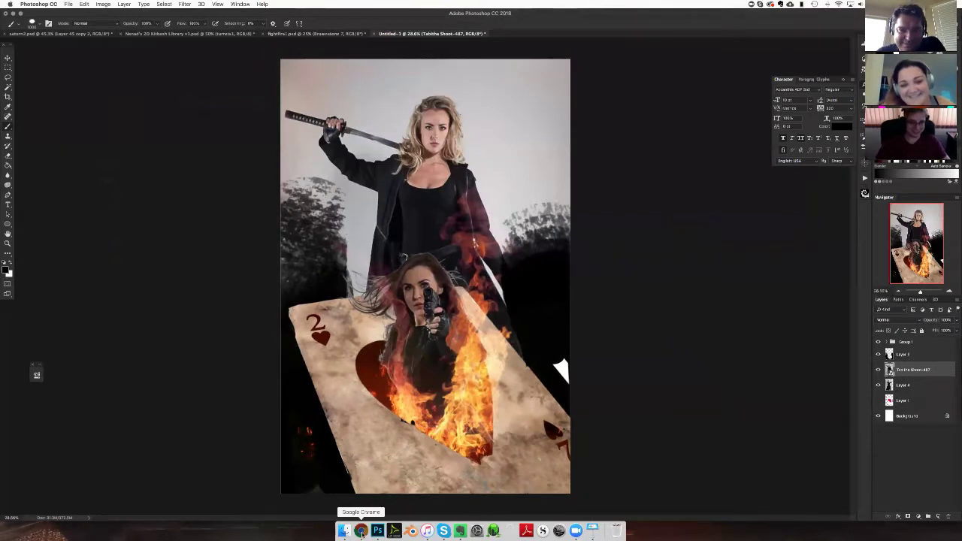
click(360, 531)
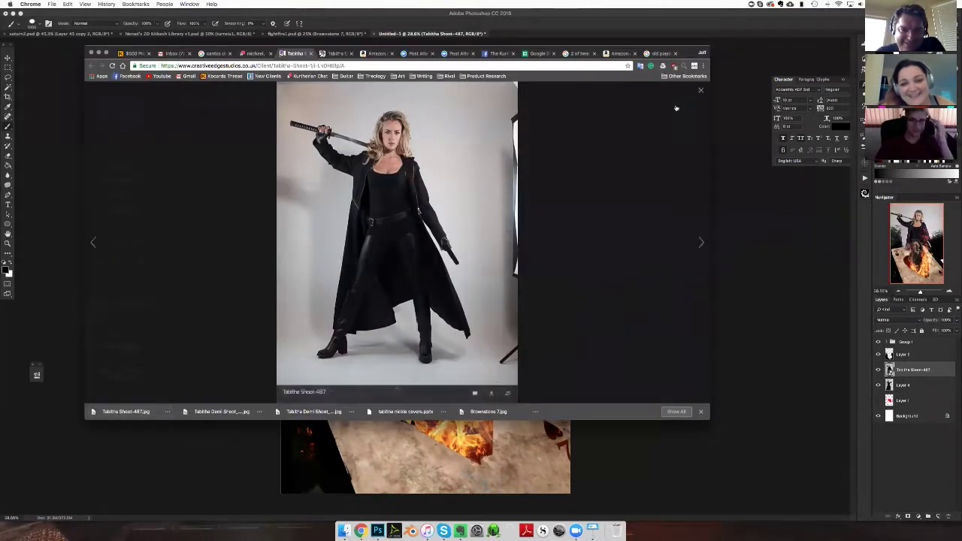
click(254, 54)
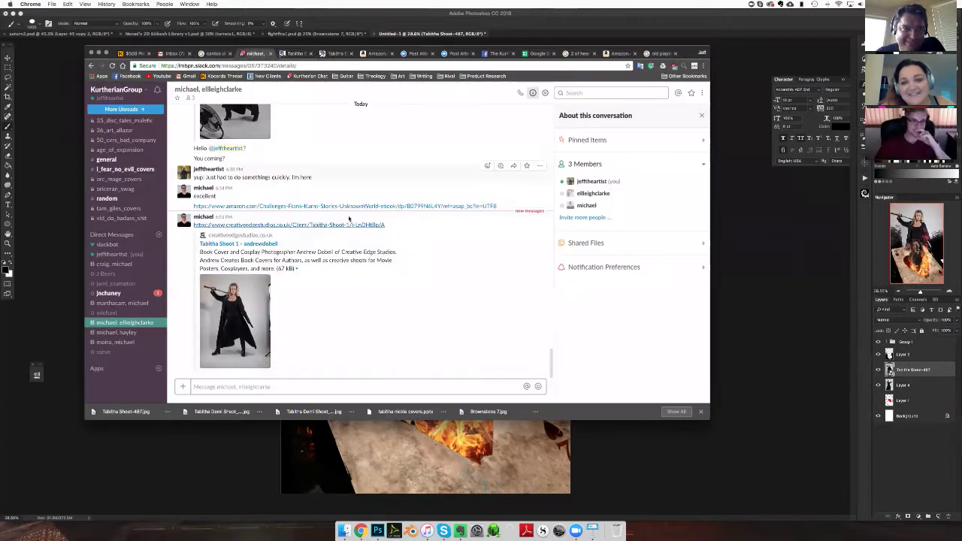
scroll(313, 260, up, 4)
scroll(314, 259, up, 3)
scroll(313, 259, down, 3)
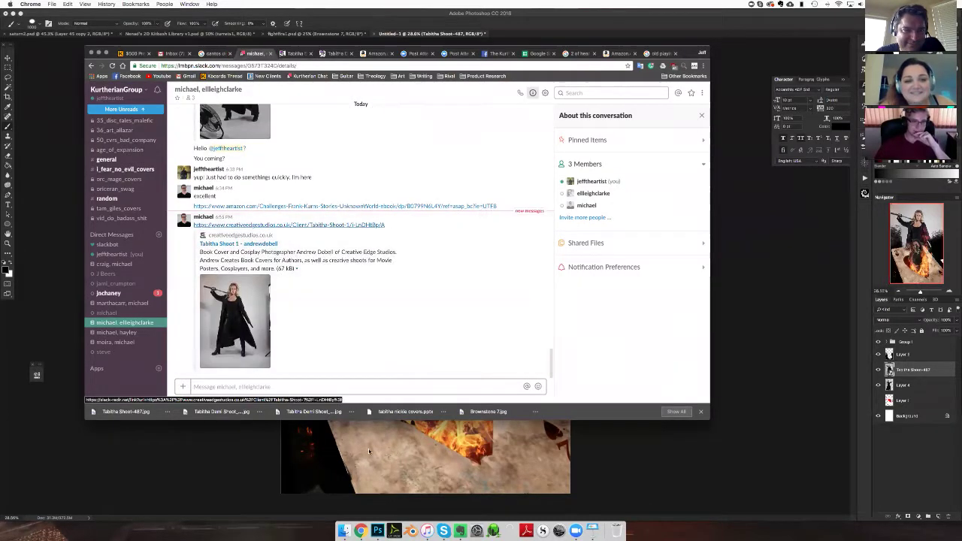
click(669, 442)
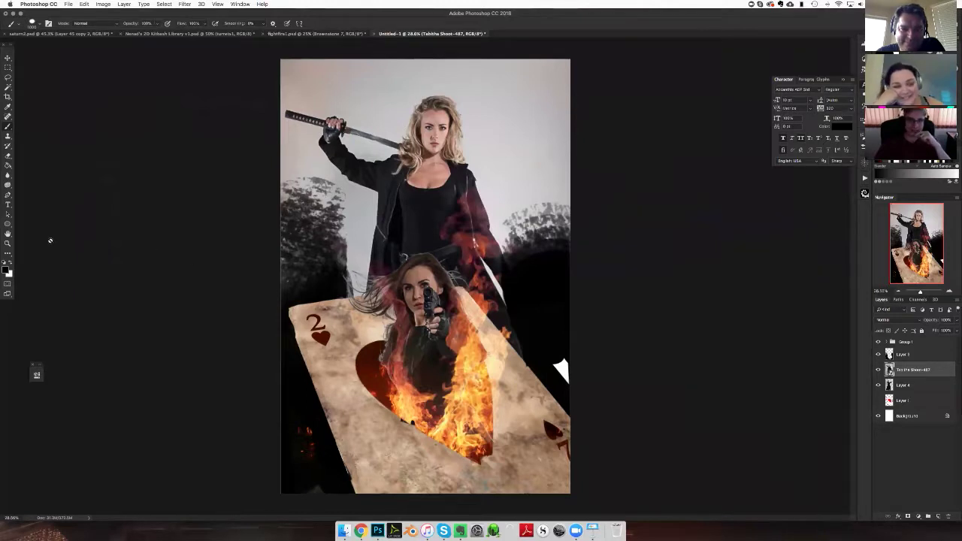
Step: Fit the canvas in view, then enlarge the swordswoman and move her lower with two Free Transforms
click(11, 245)
mouse_move(427, 269)
mouse_down()
mouse_move(376, 269)
mouse_move(451, 269)
mouse_up()
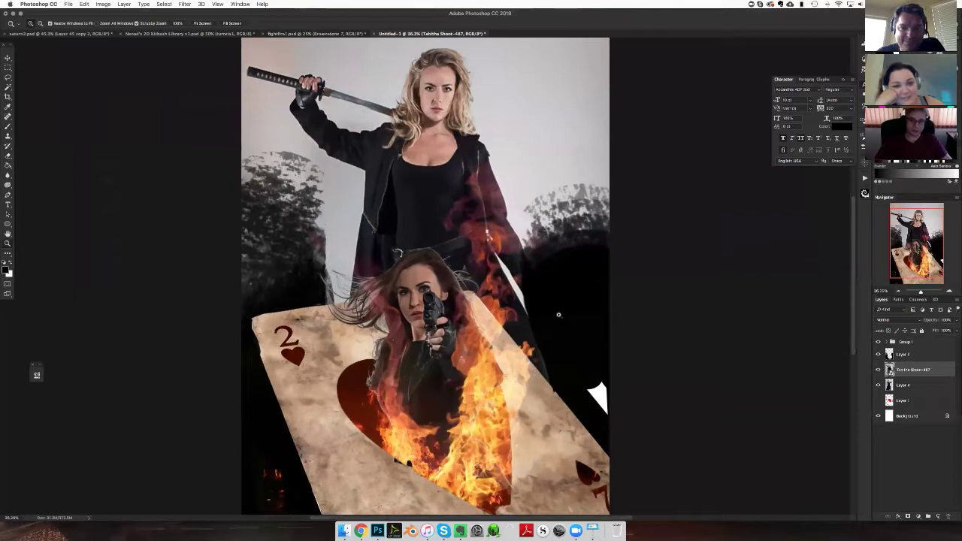
key(ctrl+0)
key(ctrl+t)
drag(511, 218, 502, 210)
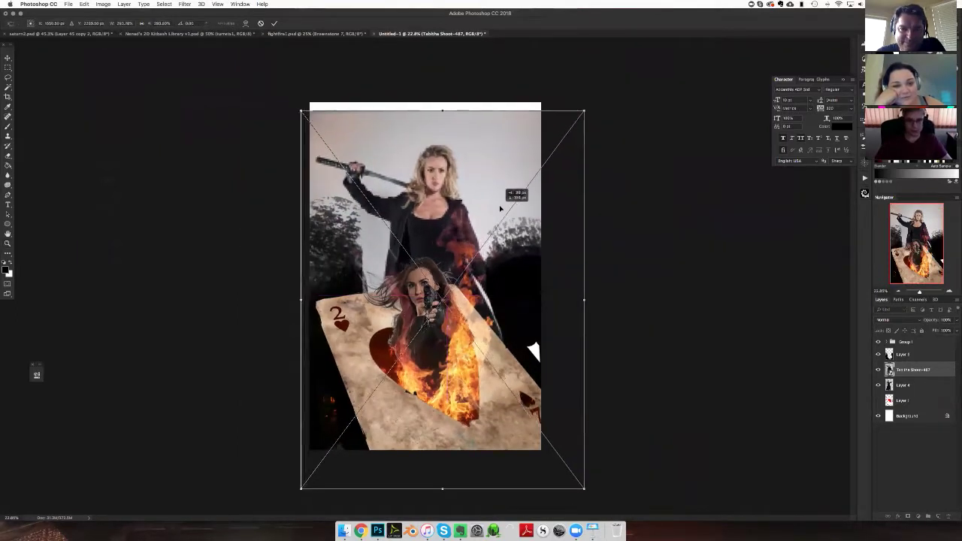
click(275, 23)
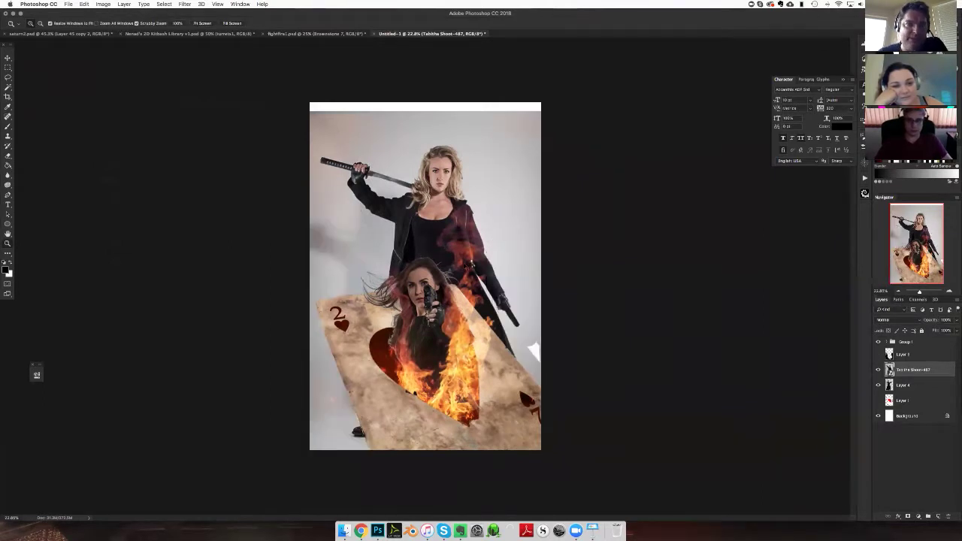
key(ctrl+t)
drag(466, 271, 475, 262)
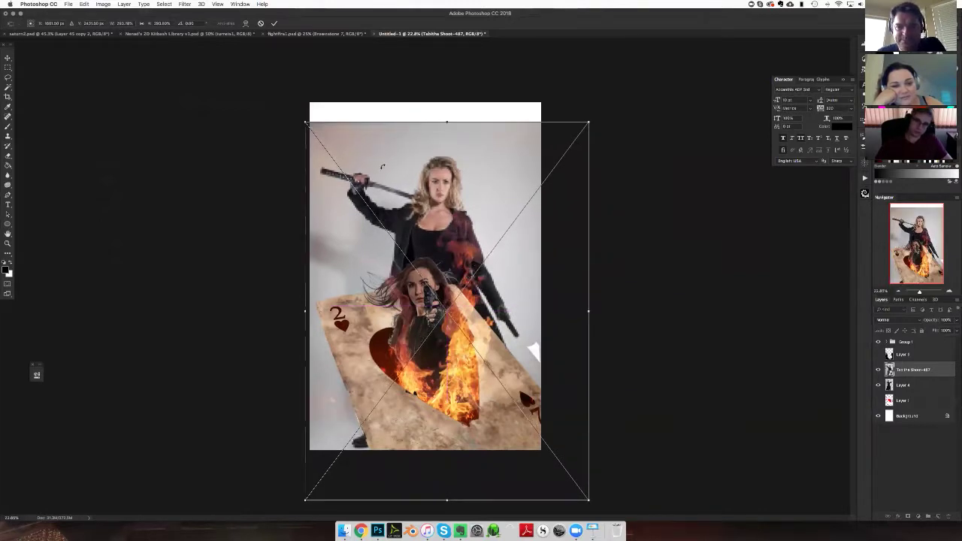
click(275, 24)
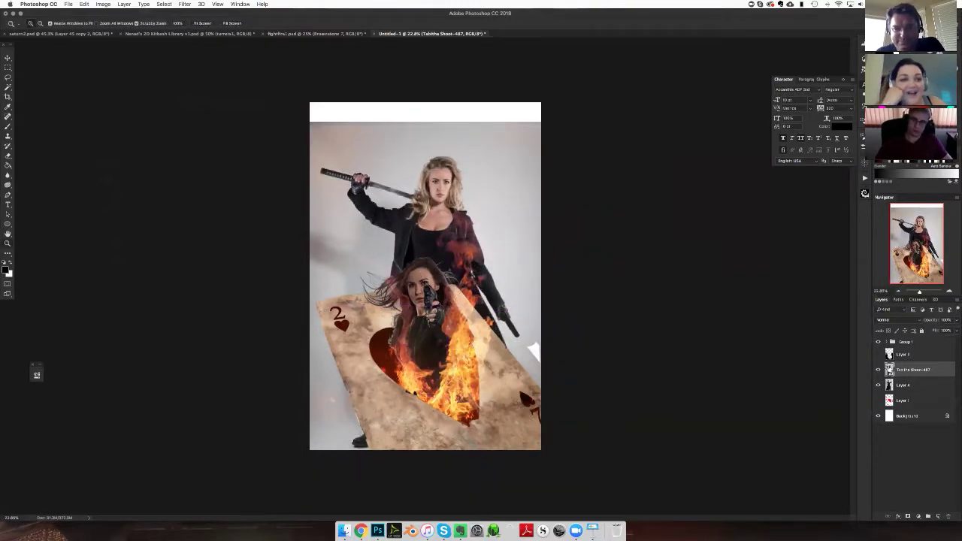
Step: Hide the dark tree silhouettes layer, select it, and add a new blank layer above it
click(879, 354)
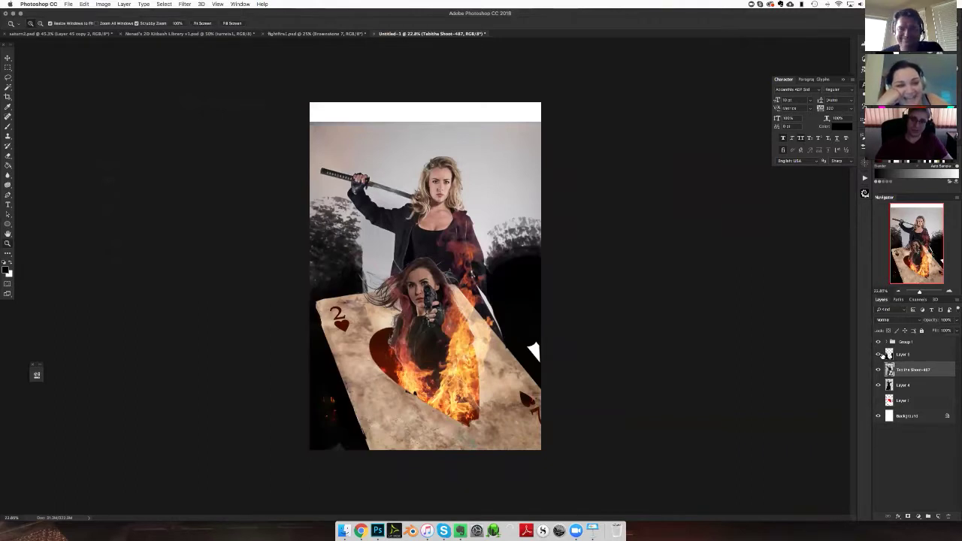
click(897, 356)
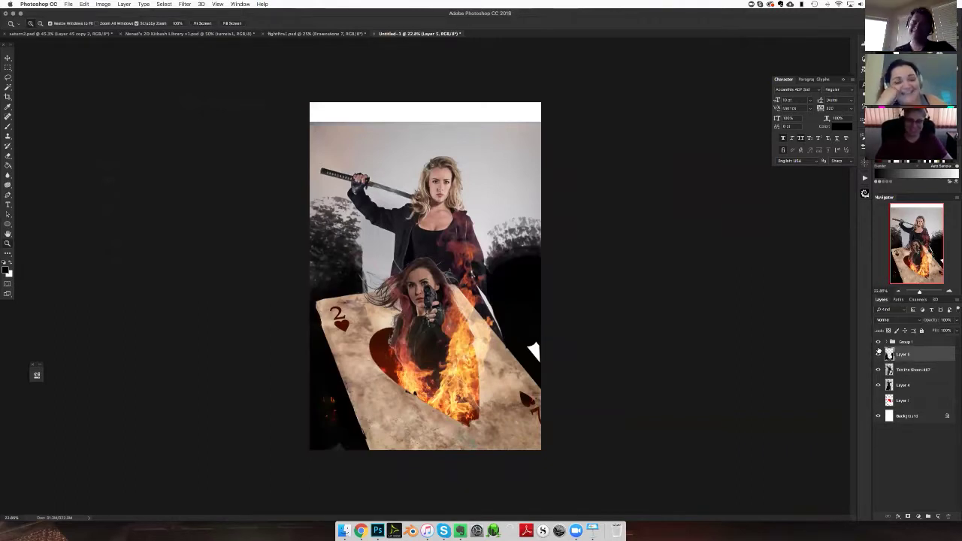
key(super+shift+n)
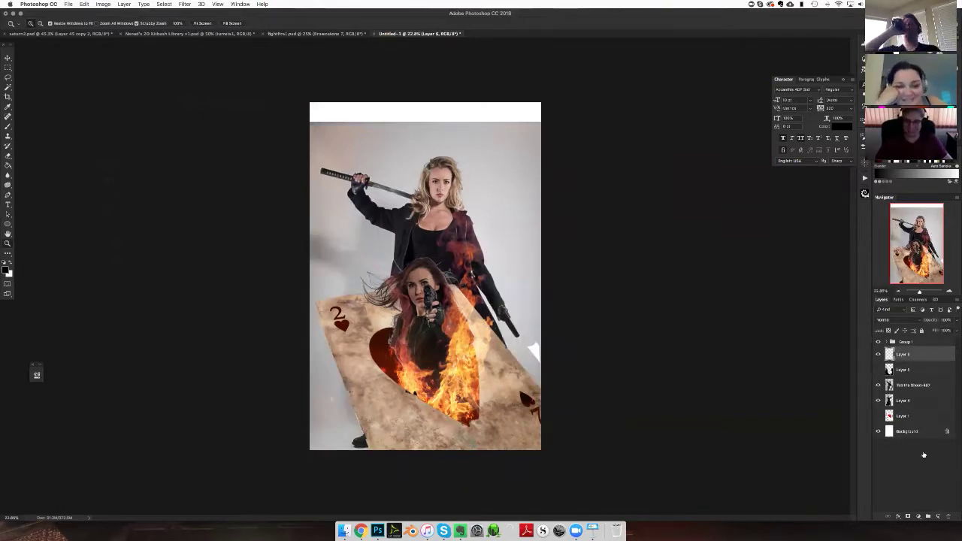
Step: Darken the lower canvas with a black-to-transparent Gradient Tool gradient on the new layer
click(8, 167)
right_click(8, 167)
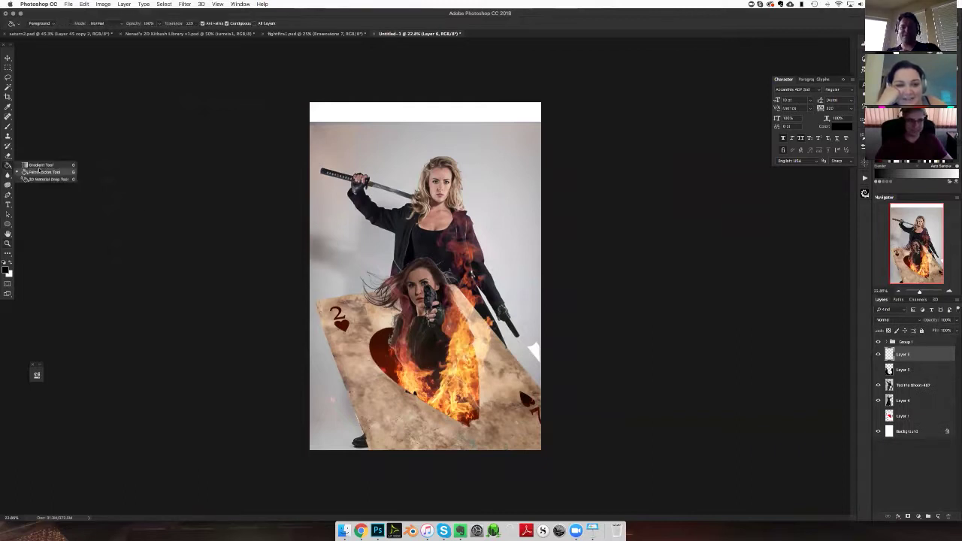
click(44, 166)
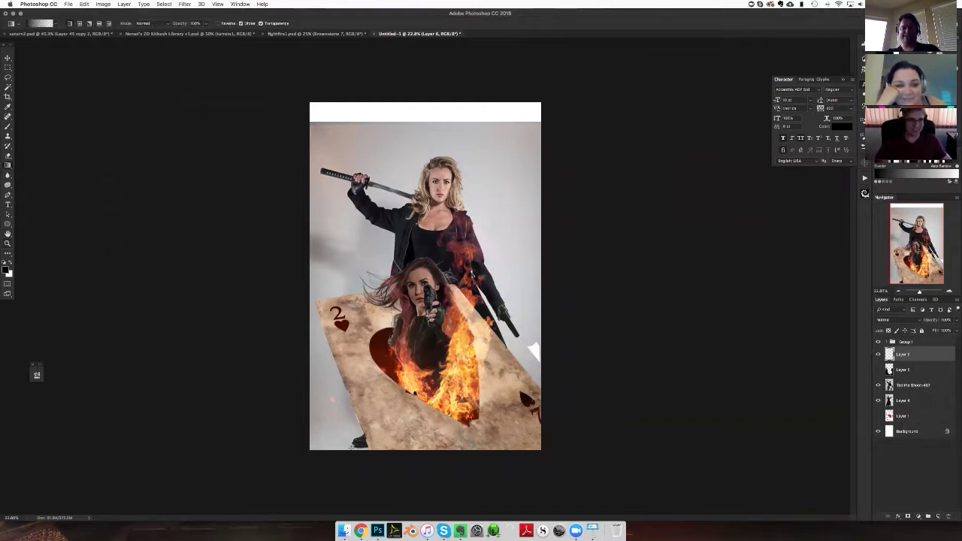
key(super+z)
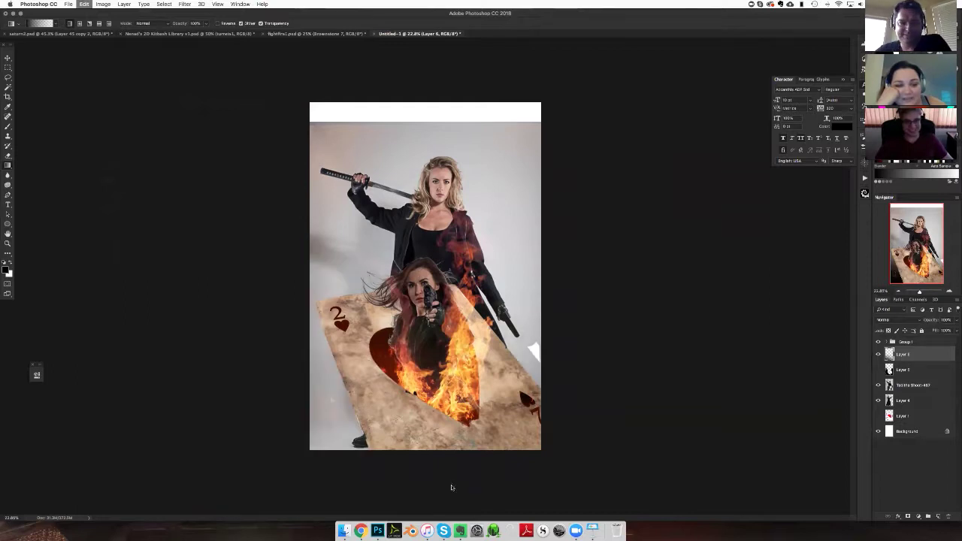
drag(449, 173, 451, 488)
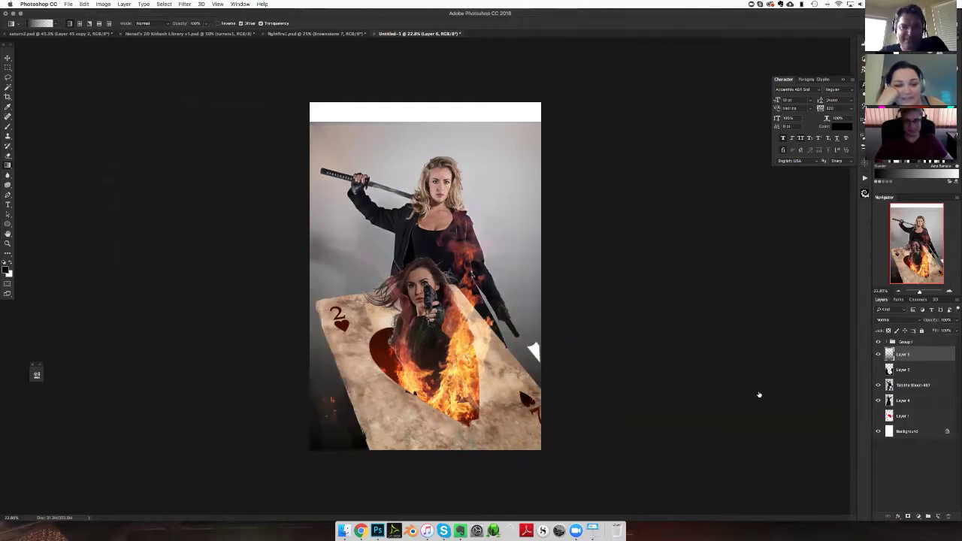
Step: Toggle the Tabitha Shoot-487 swordswoman layer off and on, then zoom in on the composite
click(913, 385)
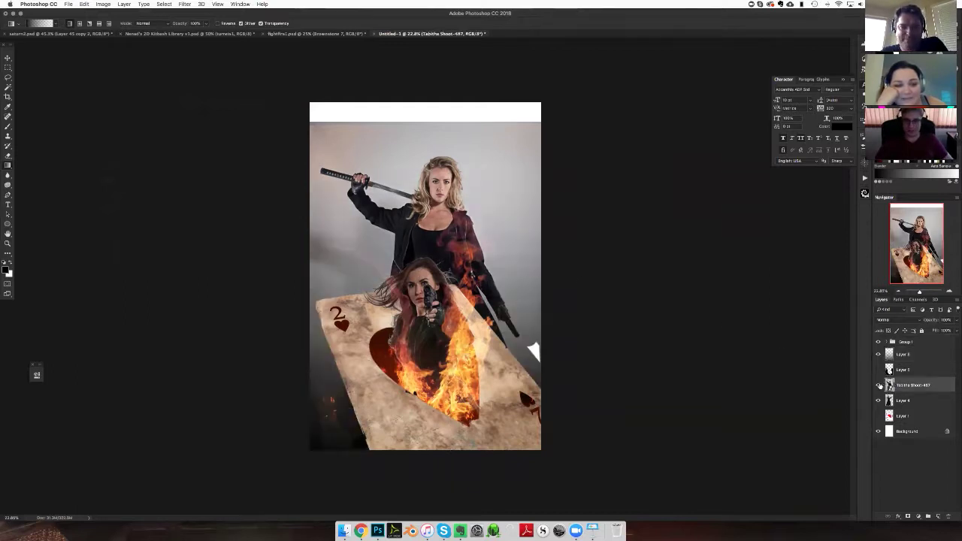
click(879, 385)
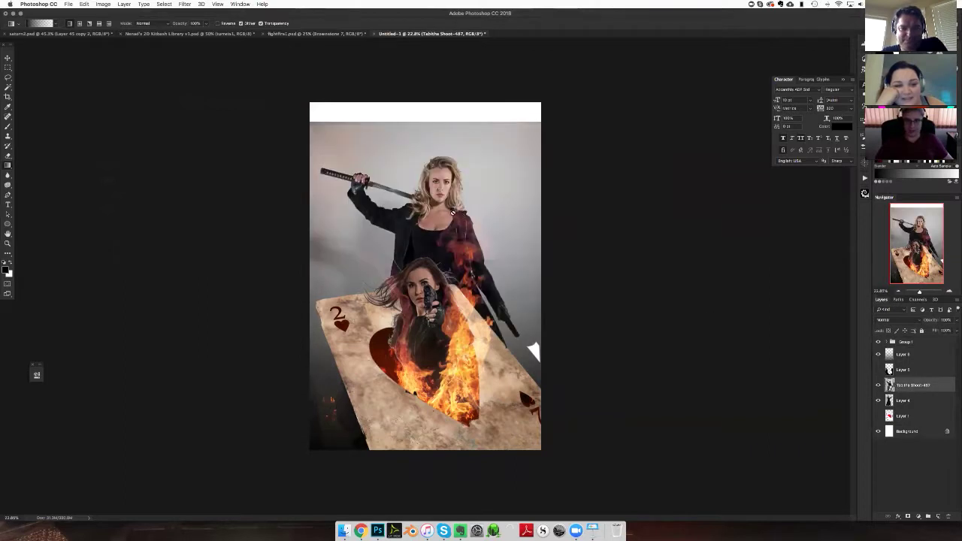
click(8, 243)
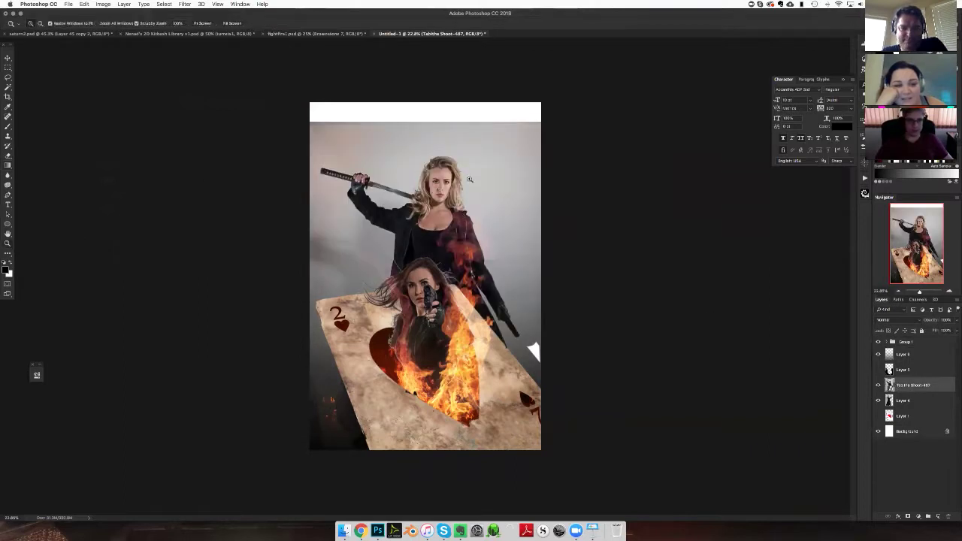
click(439, 186)
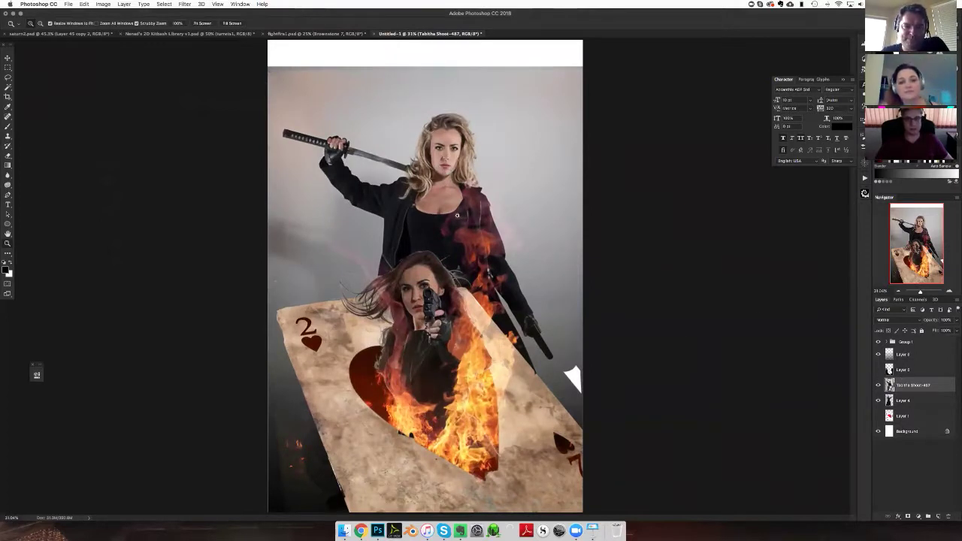
mouse_move(457, 216)
mouse_down()
mouse_move(457, 160)
mouse_move(491, 219)
mouse_move(506, 215)
mouse_move(490, 238)
mouse_move(260, 81)
mouse_up()
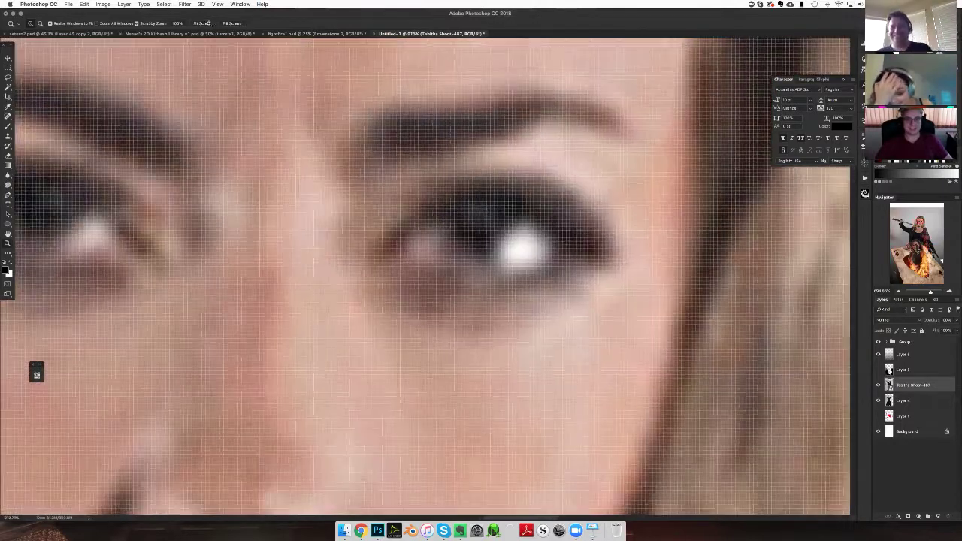
click(421, 218)
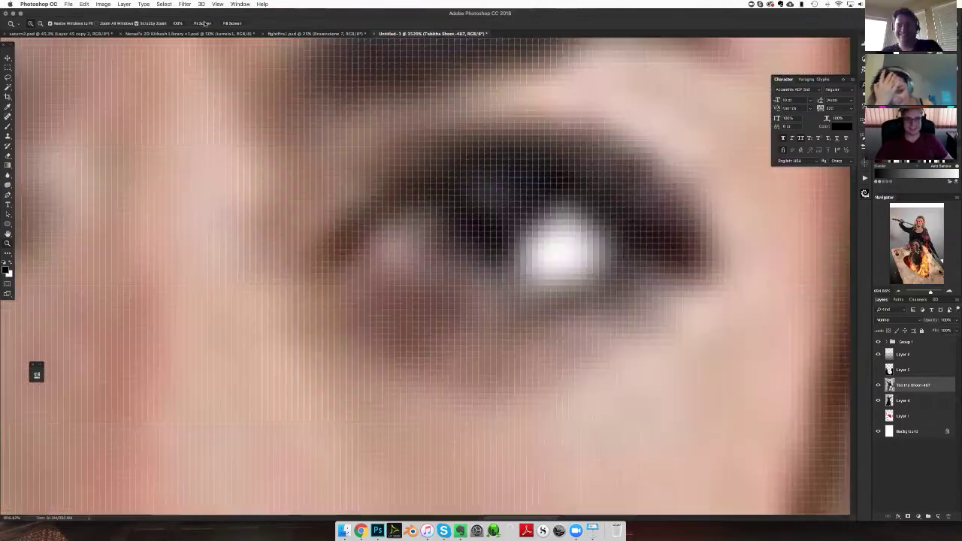
click(443, 229)
mouse_move(443, 228)
mouse_down()
mouse_move(446, 269)
mouse_move(441, 242)
mouse_move(433, 276)
mouse_up()
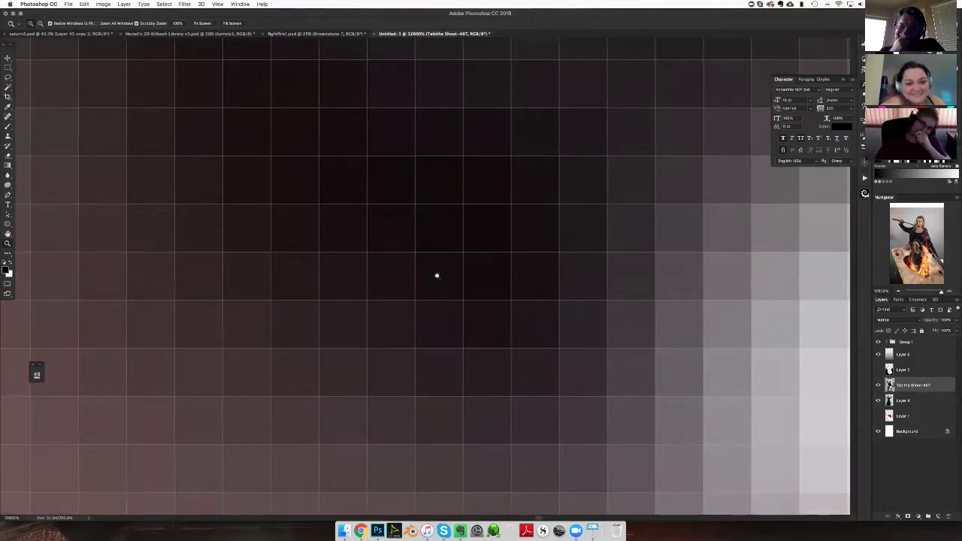
scroll(436, 276, down, 2)
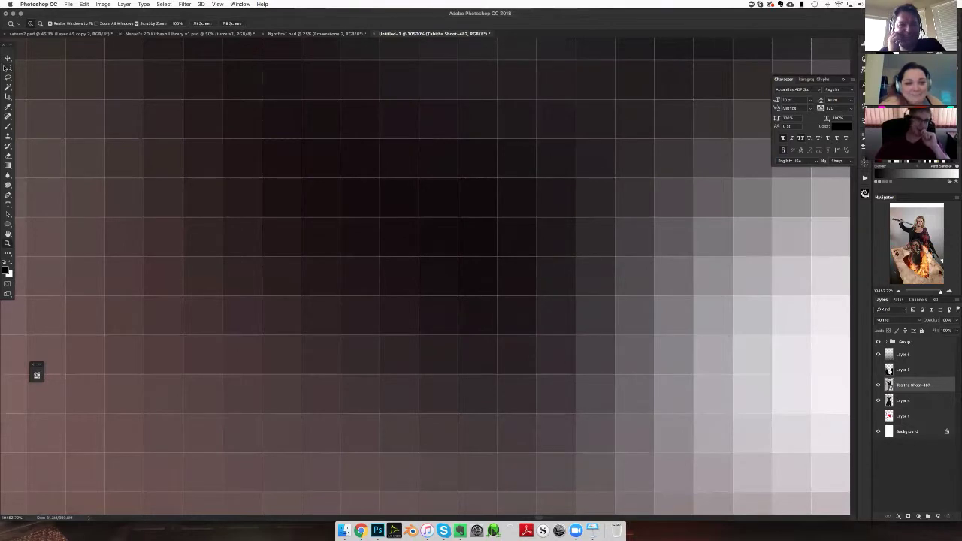
key(m)
mouse_move(302, 59)
mouse_down()
mouse_move(536, 421)
mouse_move(537, 454)
mouse_up()
key(z)
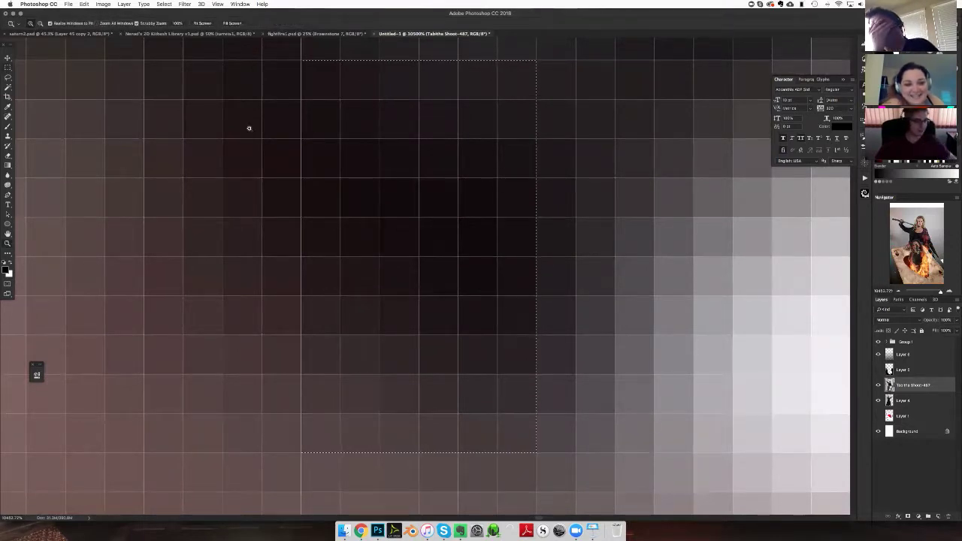
key(ctrl+0)
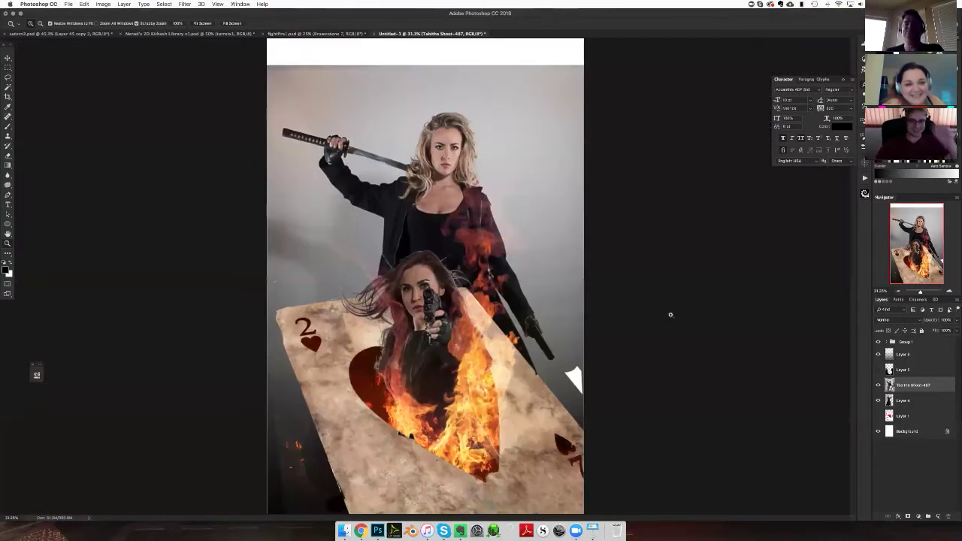
Step: Toggle the Tabitha Shoot-487 layer and enlarge the swordswoman photo slightly with Free Transform
click(879, 385)
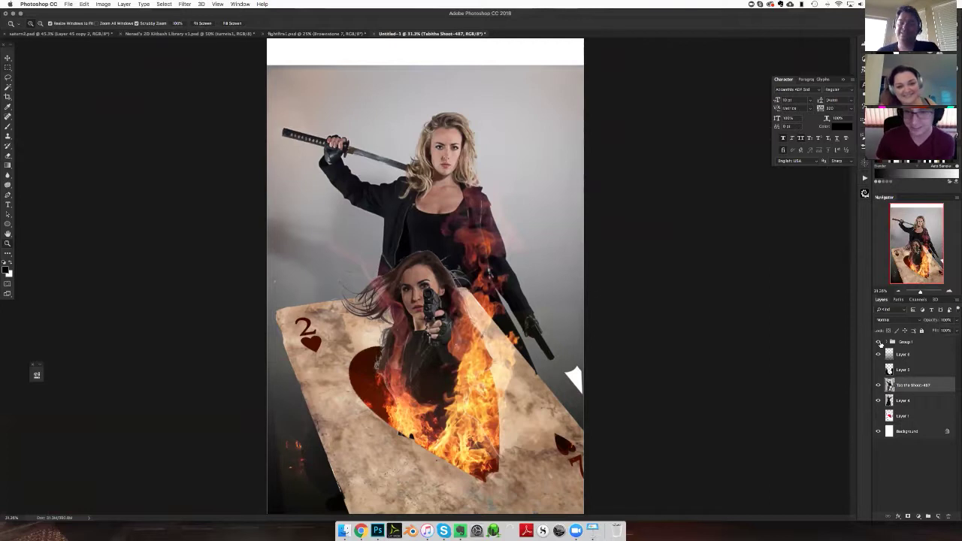
key(super+minus)
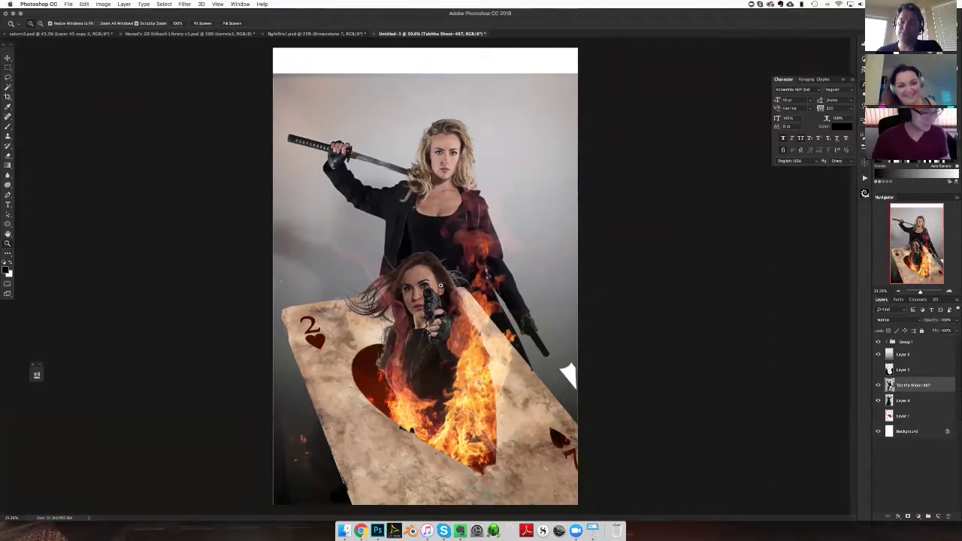
key(super+t)
drag(276, 85, 267, 73)
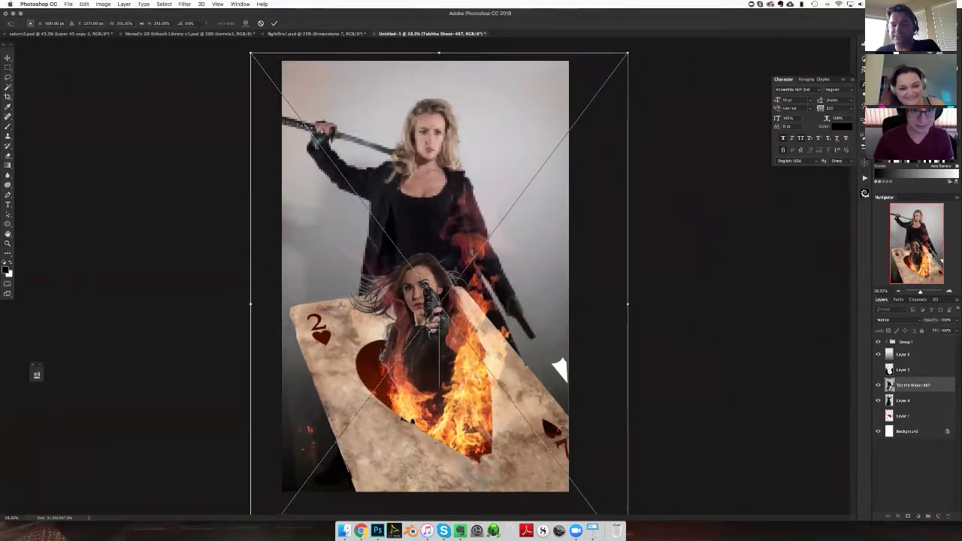
click(275, 23)
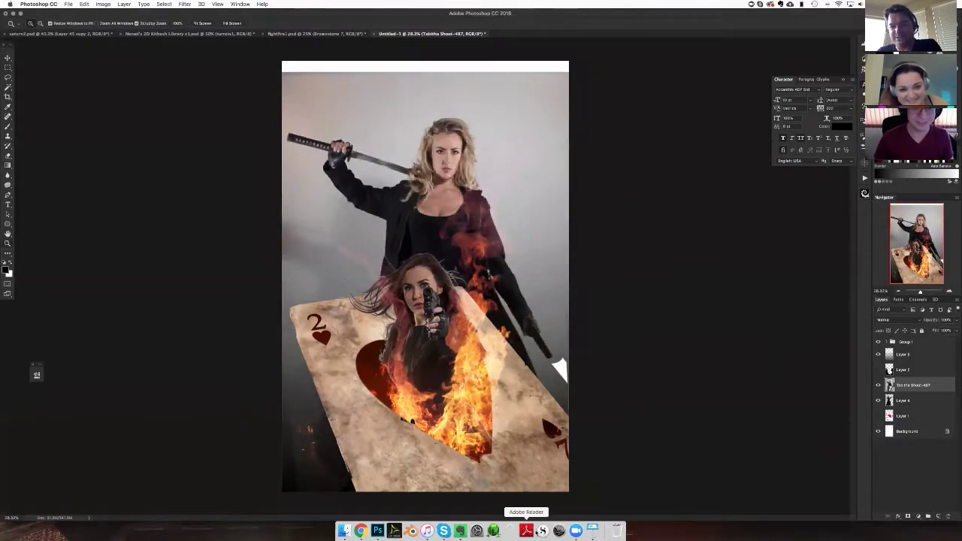
Step: In Keynote, send the gun-wielding woman's photo to the back, behind the card and arrows
click(593, 531)
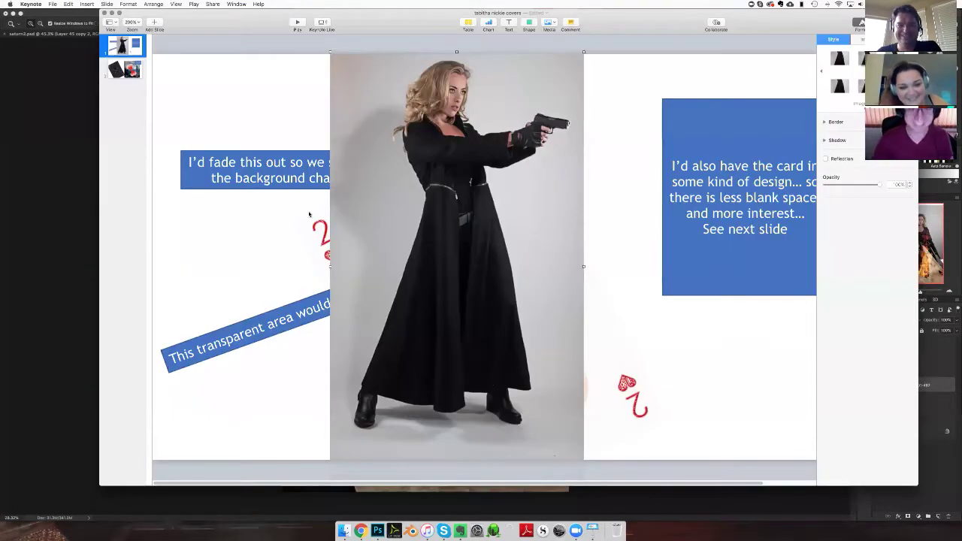
right_click(348, 139)
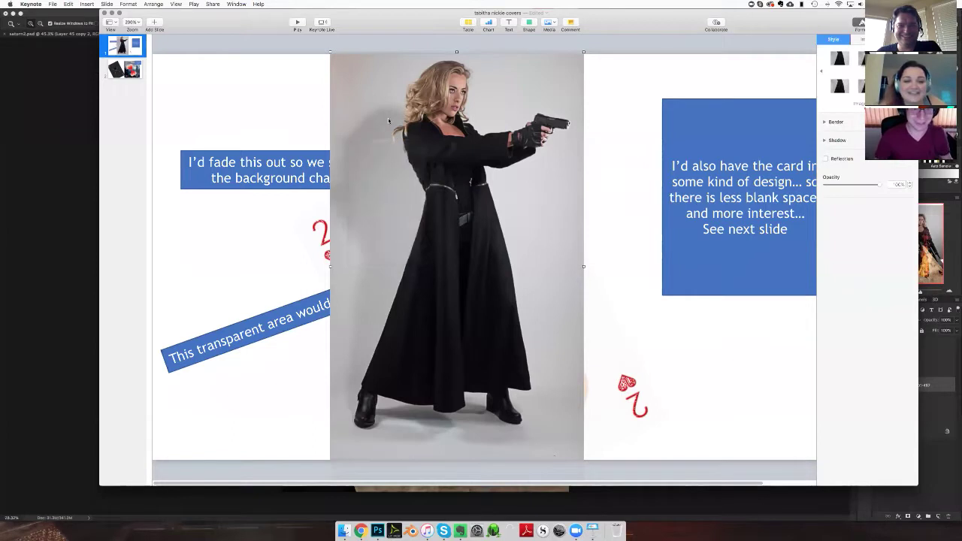
right_click(388, 117)
key(Escape)
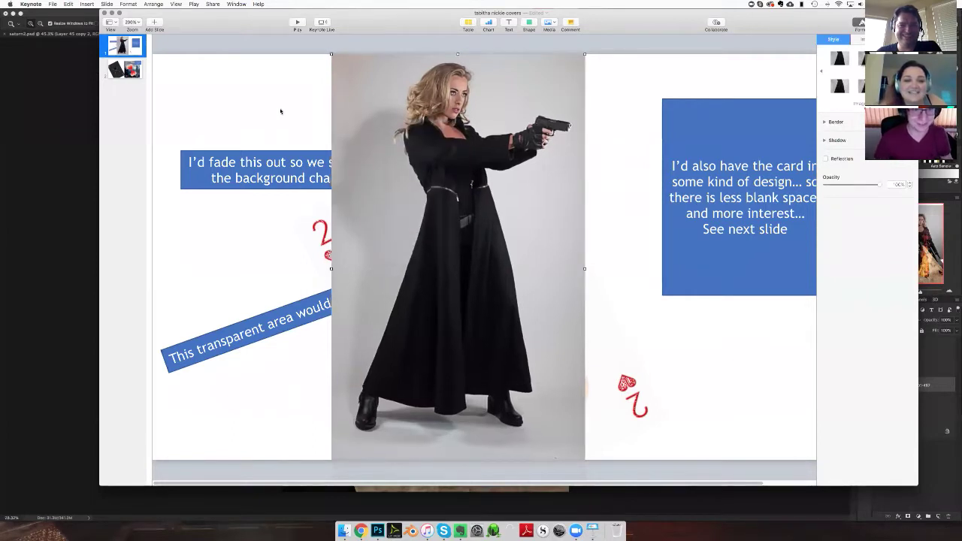
key(shift+super+b)
click(280, 111)
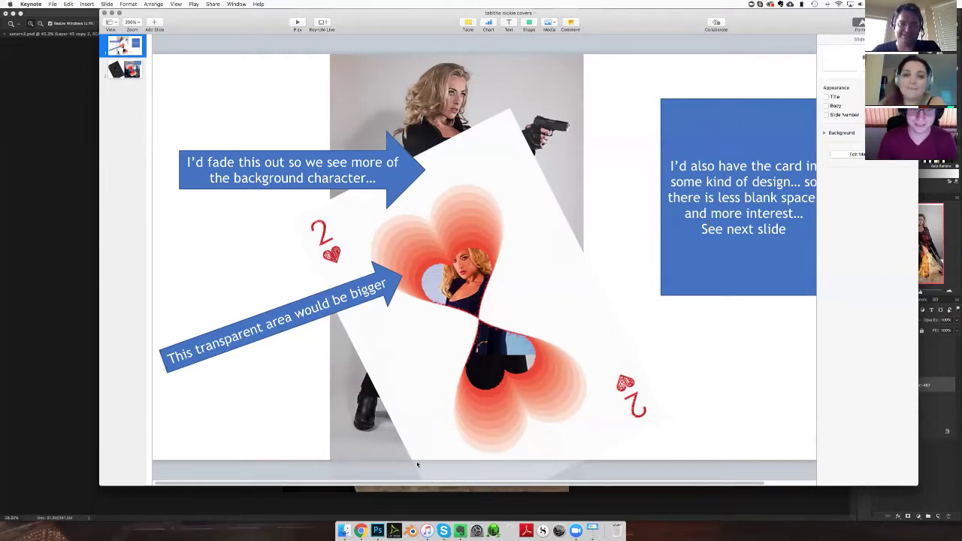
drag(420, 485, 454, 487)
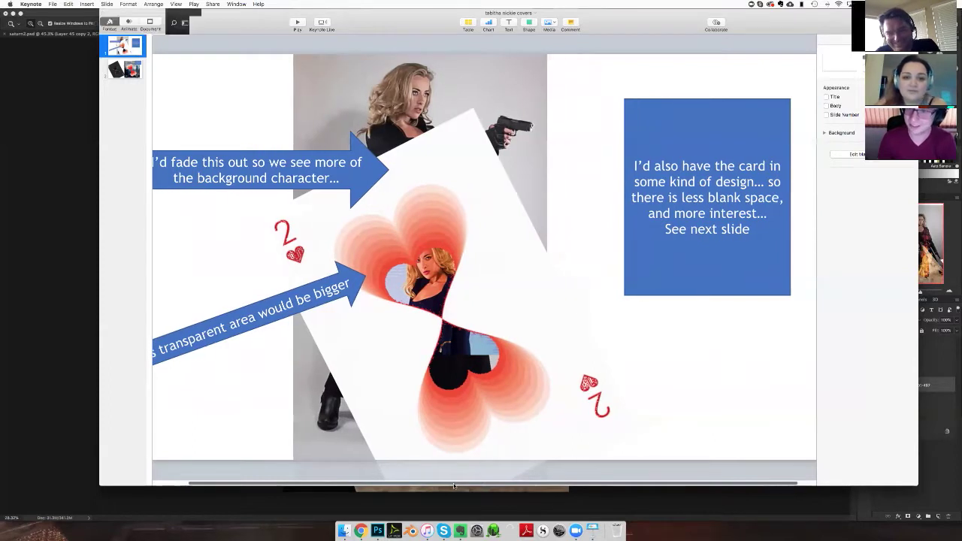
drag(455, 487, 438, 485)
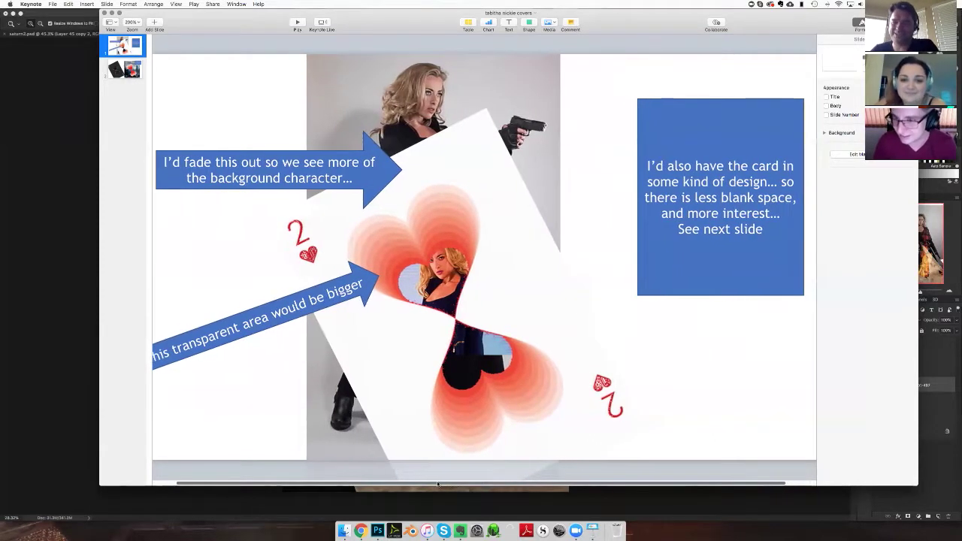
Step: Review Keynote slides 2, 1, then 2 again, and return to Photoshop
click(124, 69)
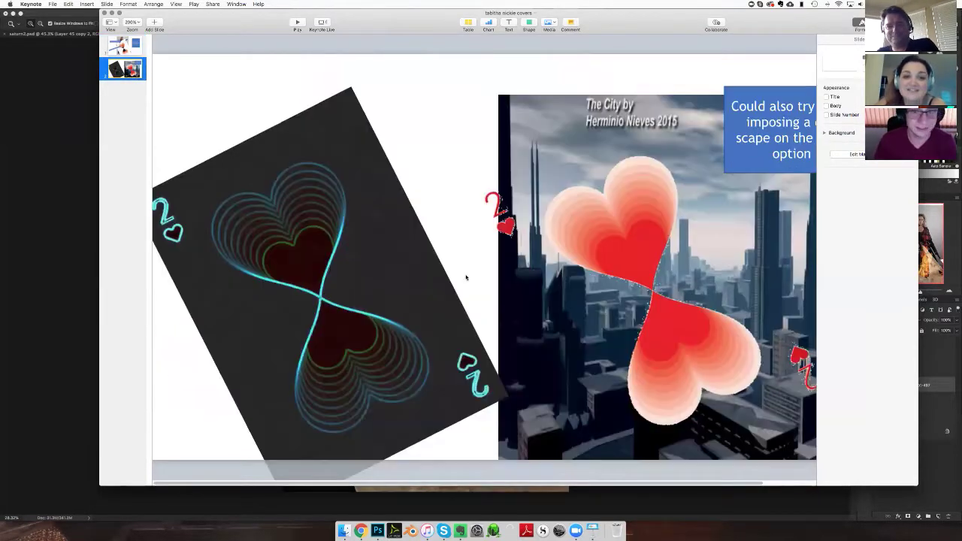
drag(434, 484, 504, 483)
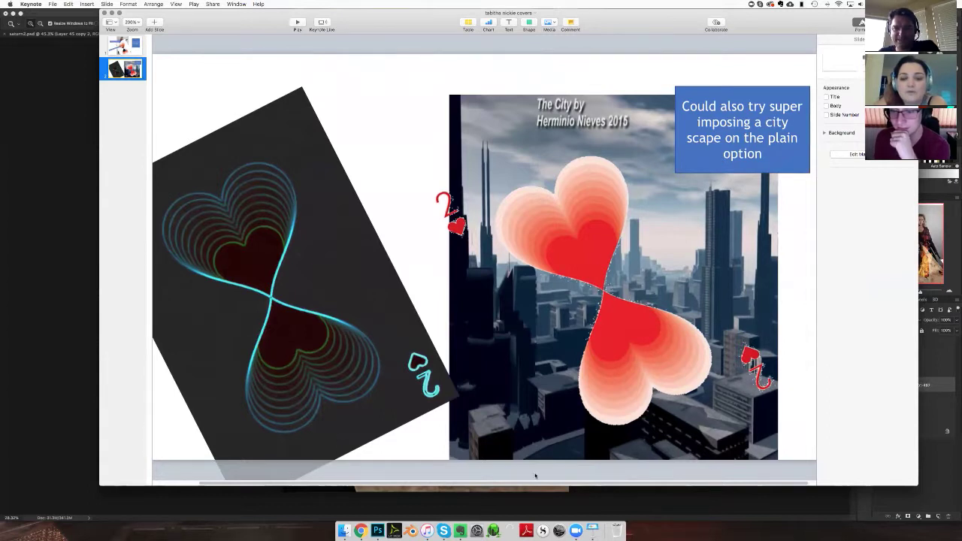
drag(526, 484, 498, 486)
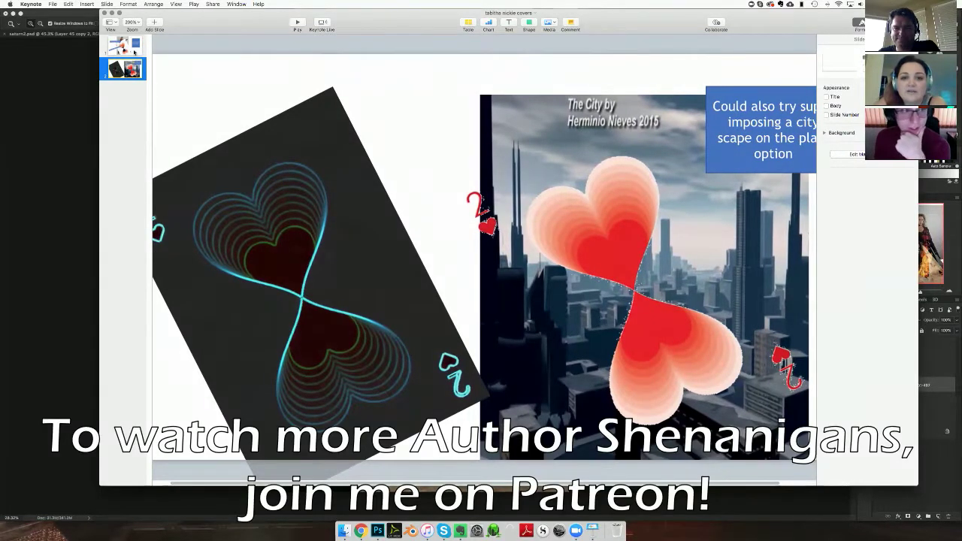
click(134, 51)
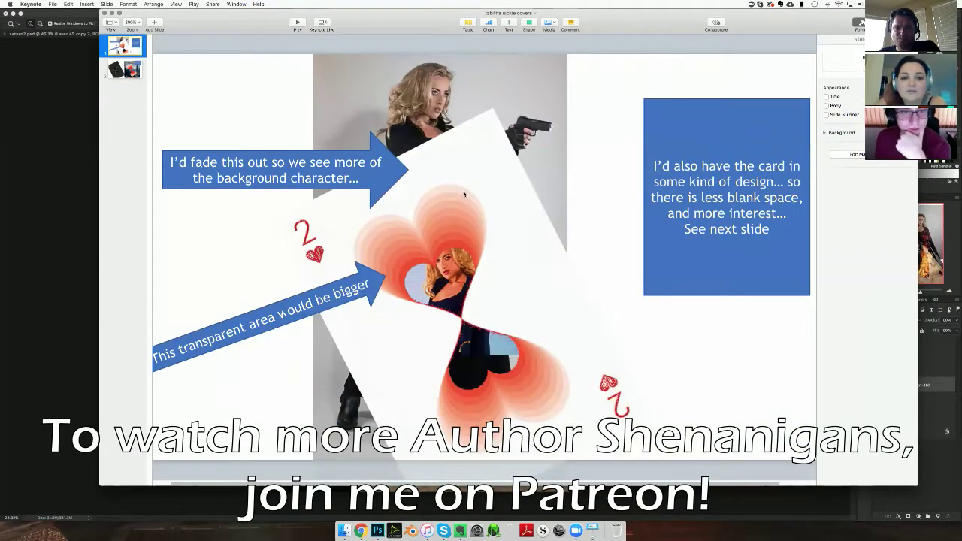
click(124, 70)
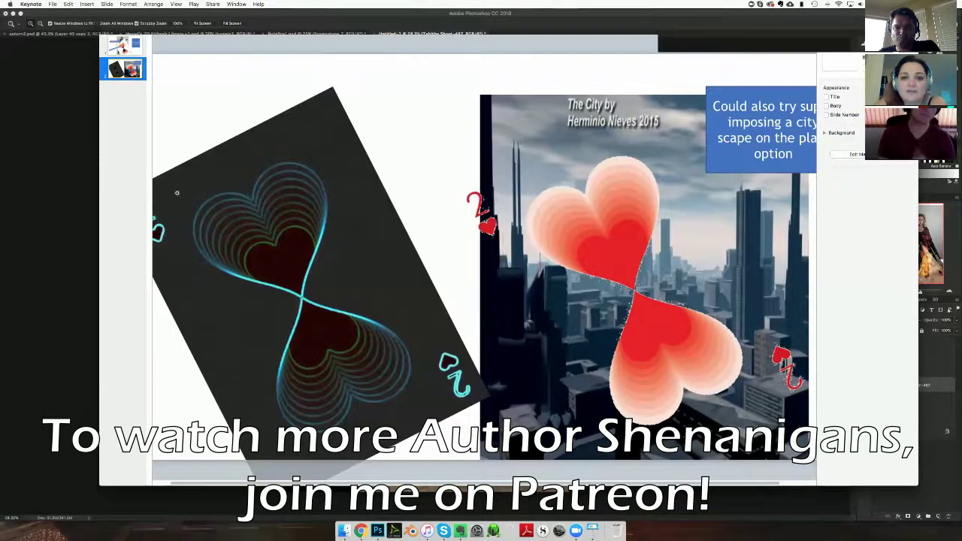
key(super+Tab)
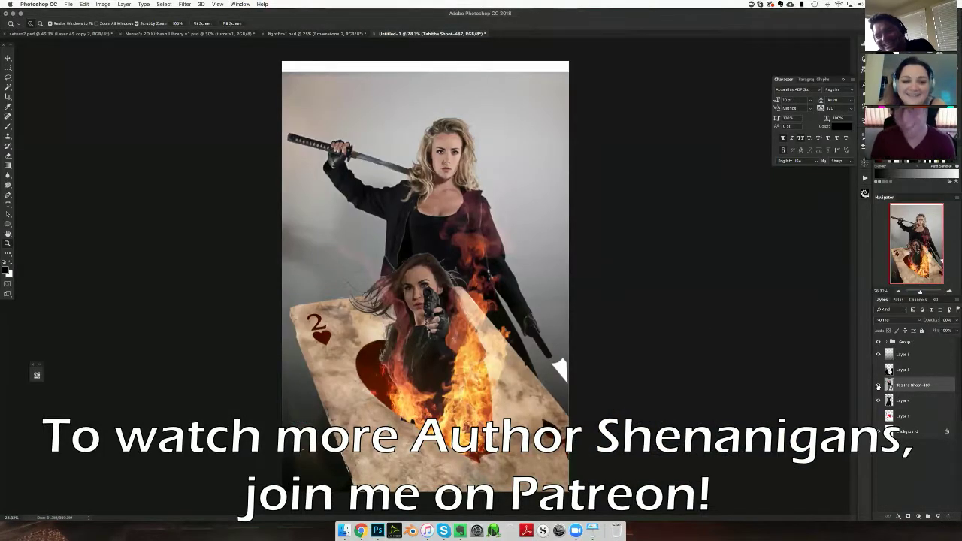